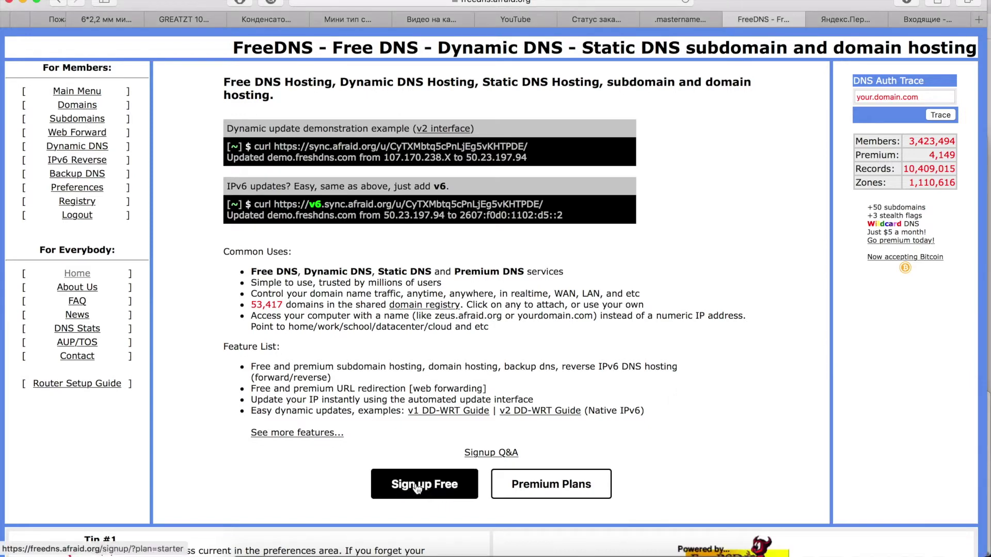
Step: Complete the Starter sign-up form with name, UserID, password, e-mail and captcha, and send the activation email
click(415, 486)
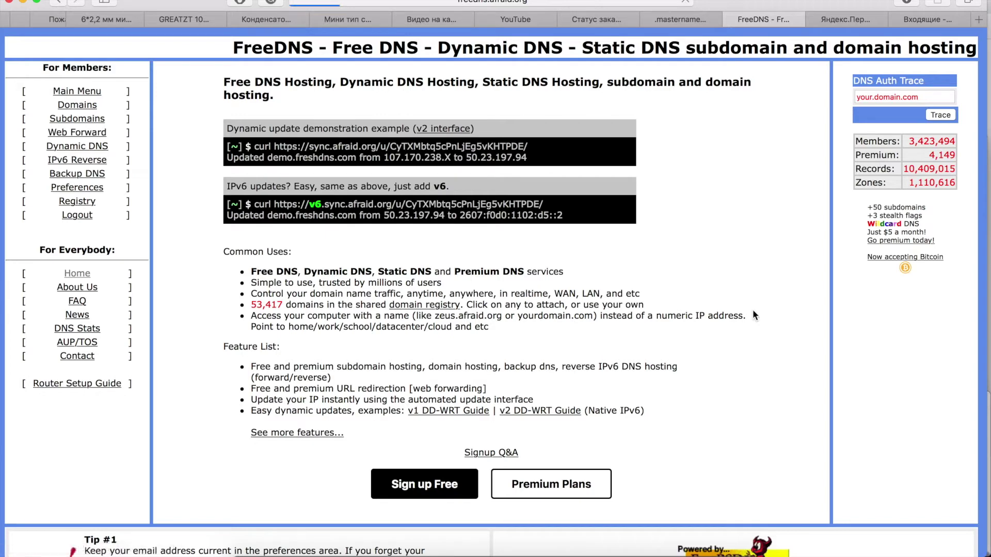
click(544, 123)
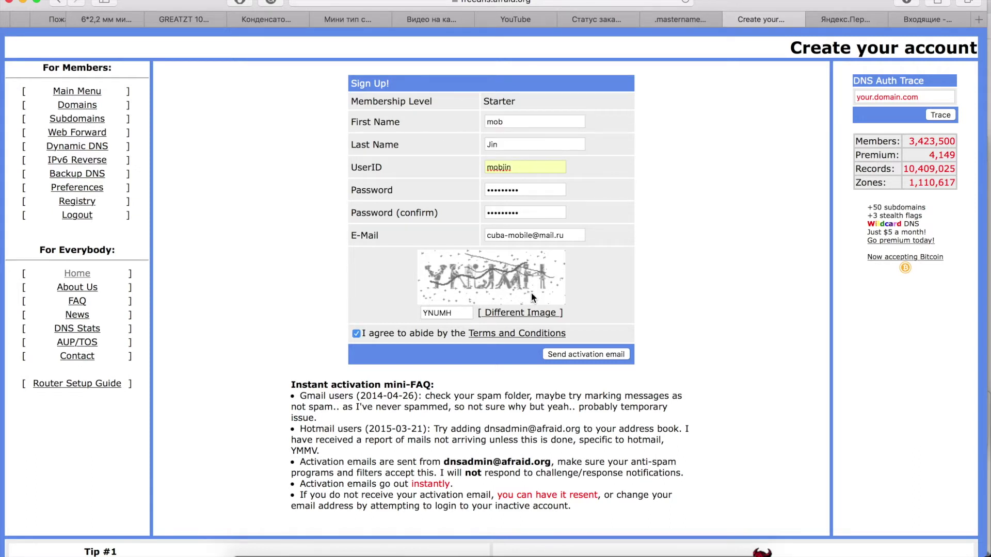
click(586, 355)
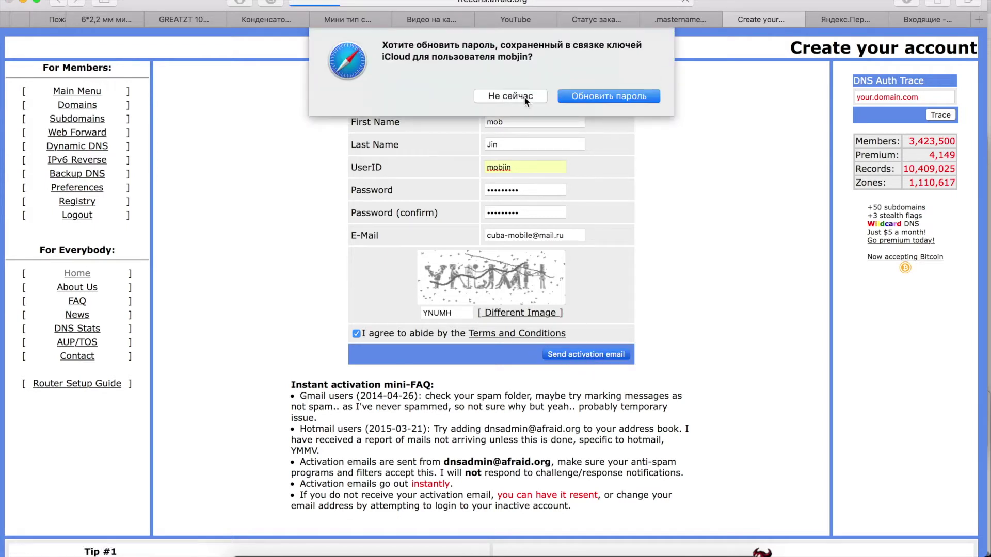
click(524, 97)
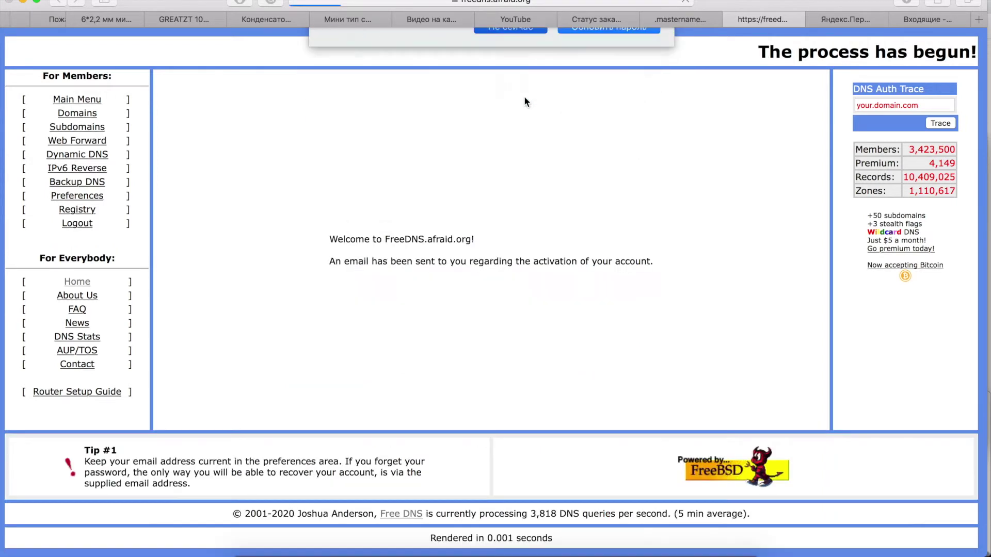
click(927, 19)
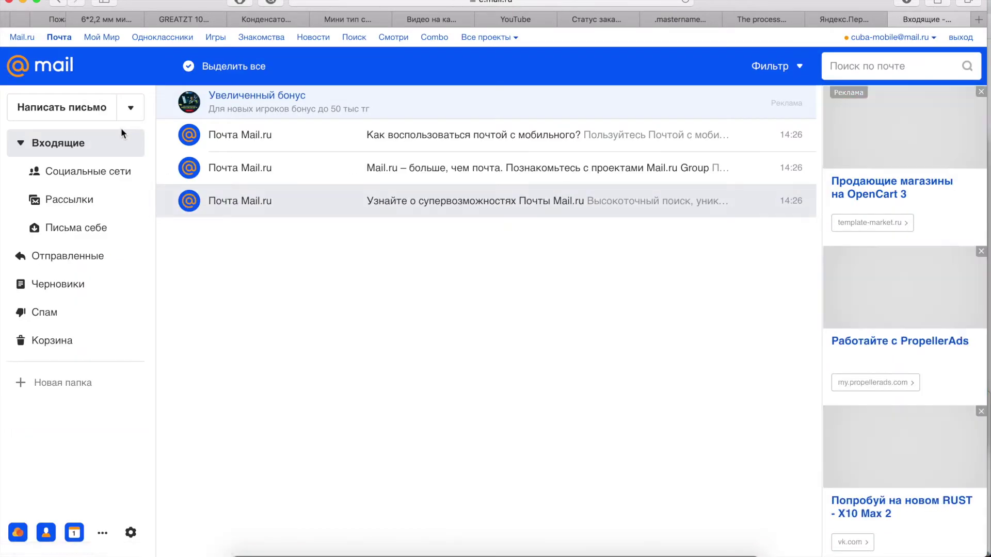
Step: Follow the activation link in the FreeDNS email and land on the account's Domains section
click(387, 135)
scroll(399, 333, down, 1)
scroll(400, 339, up, 1)
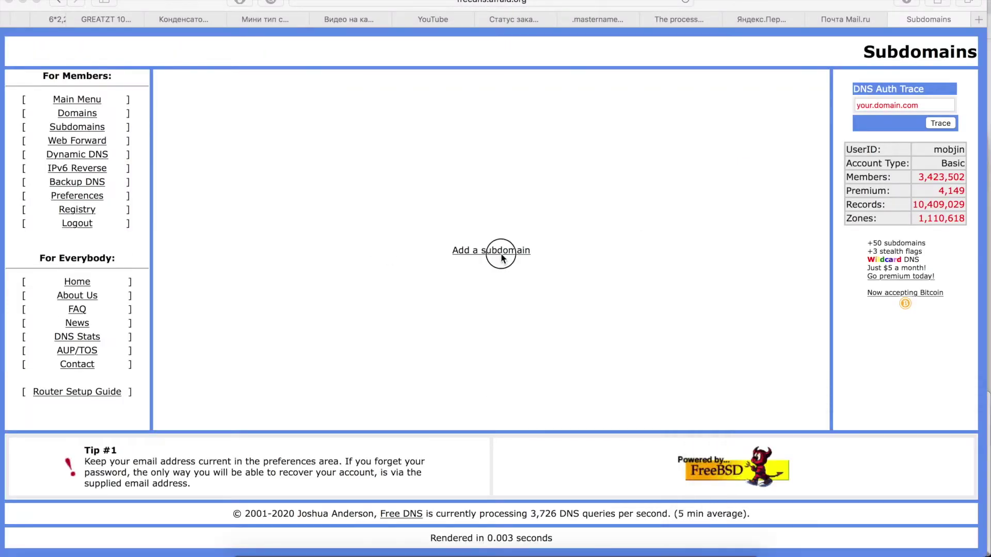
click(76, 140)
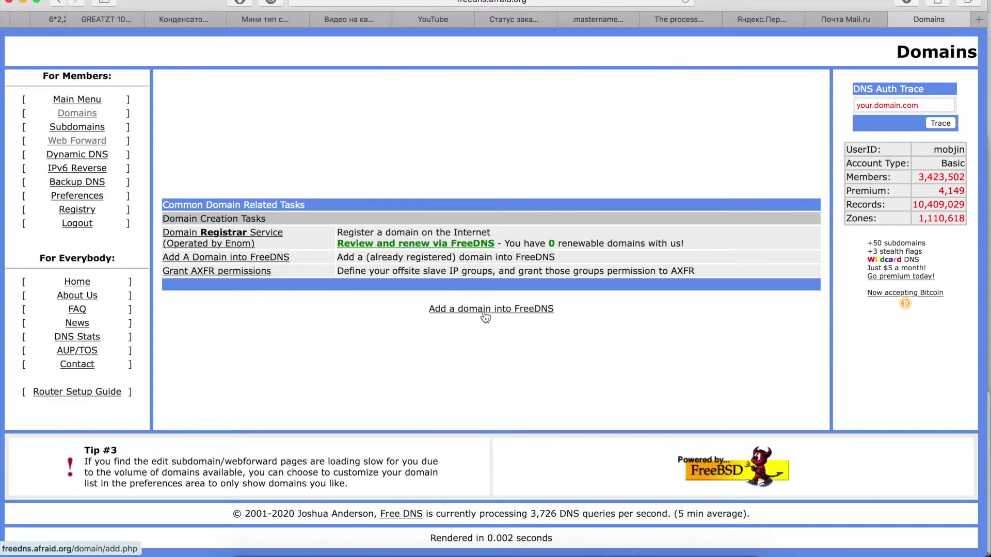
Step: Add the punycode domain xn--80aabb5bbmes0c.xn--p1ai and select the NS1–NS4.AFRAID.ORG nameserver list to copy
click(484, 312)
click(452, 95)
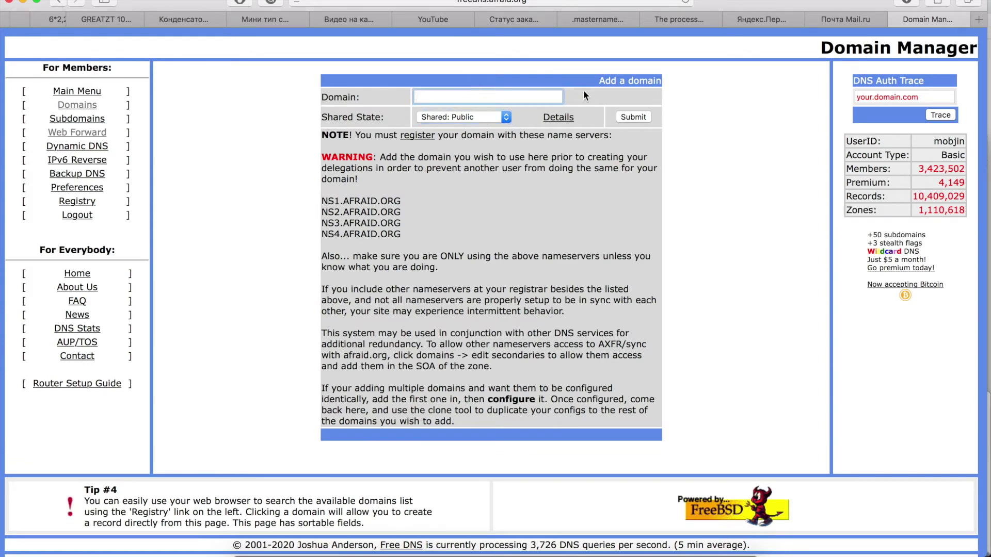
text(xn--80aabb5bbmes0c.xn--p1ai)
drag(412, 243, 333, 116)
mouse_move(321, 199)
mouse_down()
mouse_move(389, 213)
mouse_move(410, 234)
mouse_up()
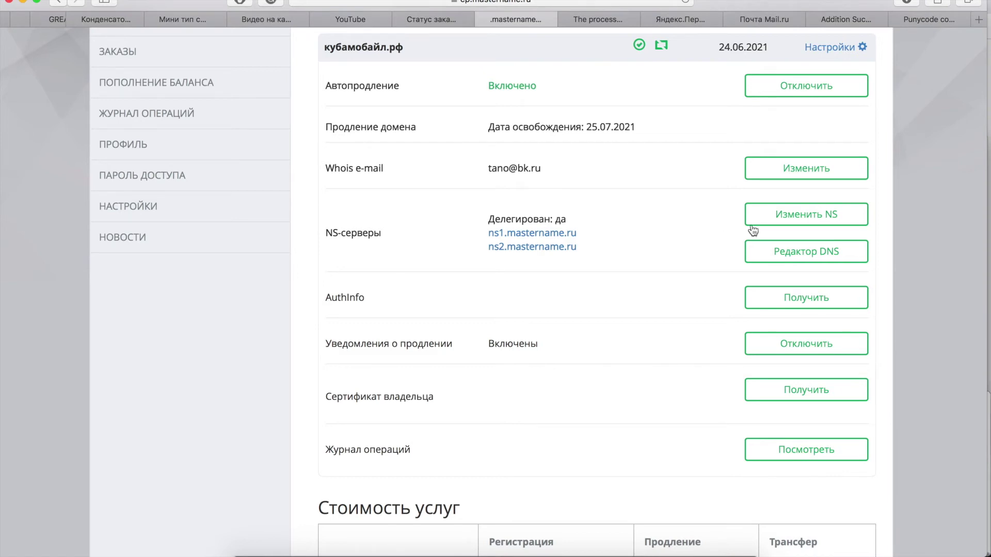
Step: Set кубамобайл.рф to third-party nameservers NS1–NS4.AFRAID.ORG без тестирования and confirm saving
click(767, 221)
click(365, 389)
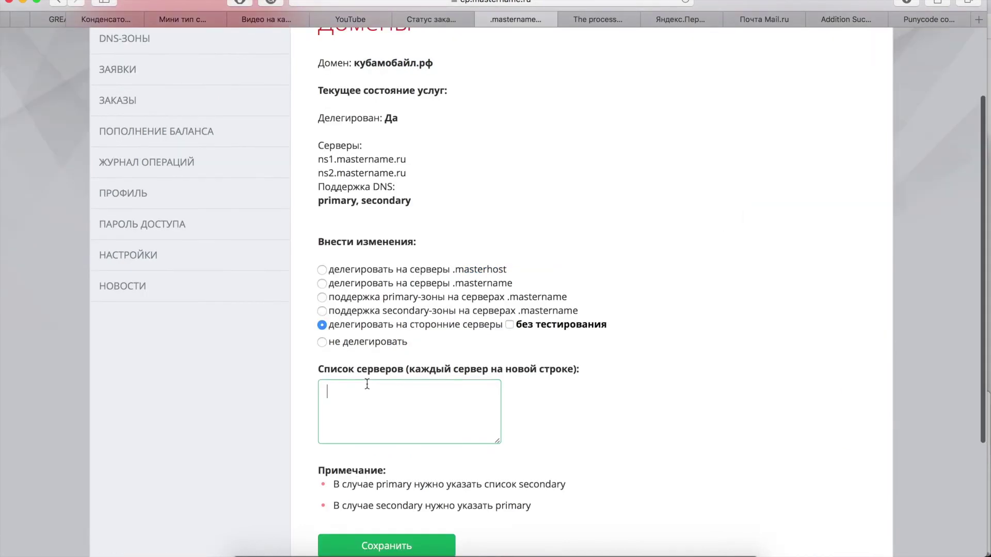
scroll(365, 389, down, 2)
text(NS1.AFRAID.ORG NS2.AFRAID.ORG NS3.AFRAID.ORG NS4.AFRAID.ORG)
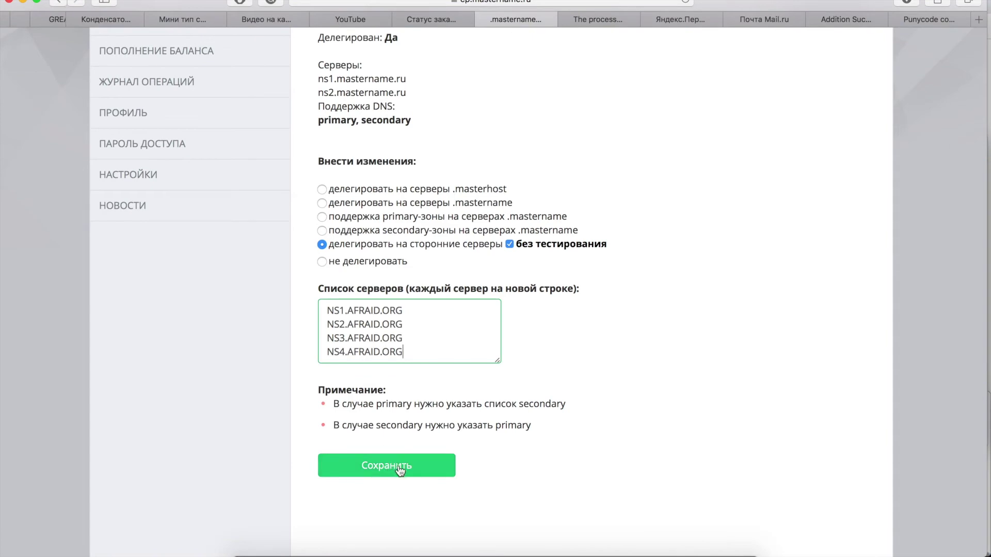
click(430, 461)
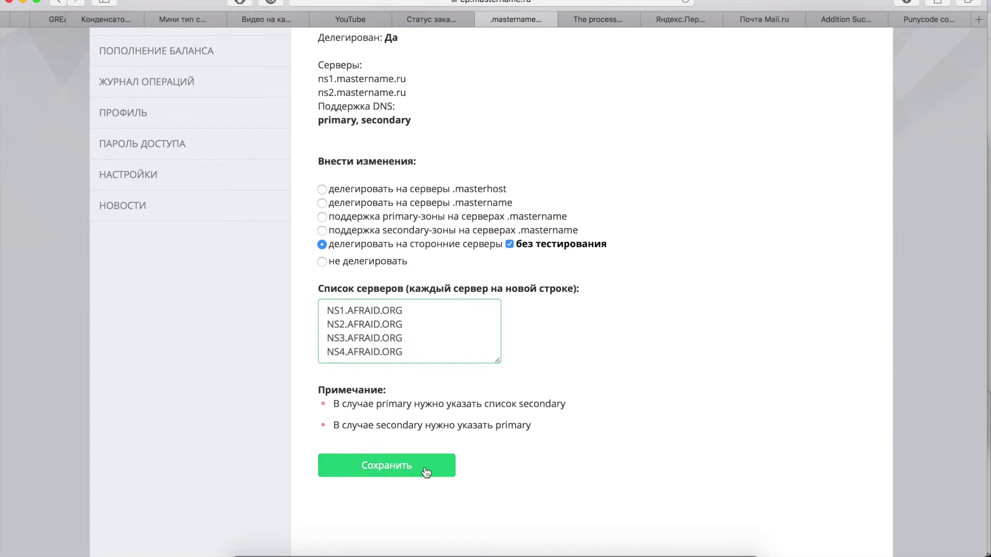
click(617, 298)
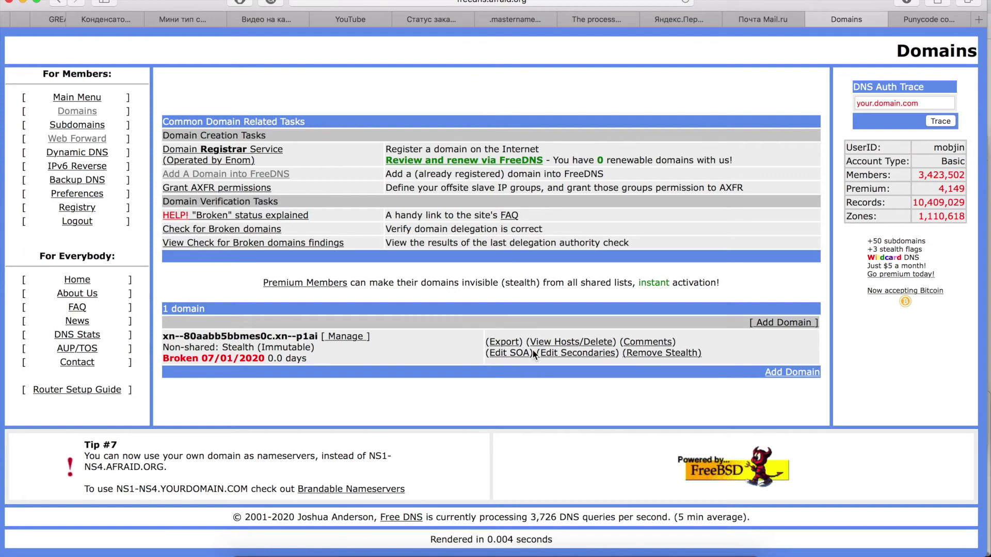
Step: Manage the added domain's records and start editing its root record
click(348, 336)
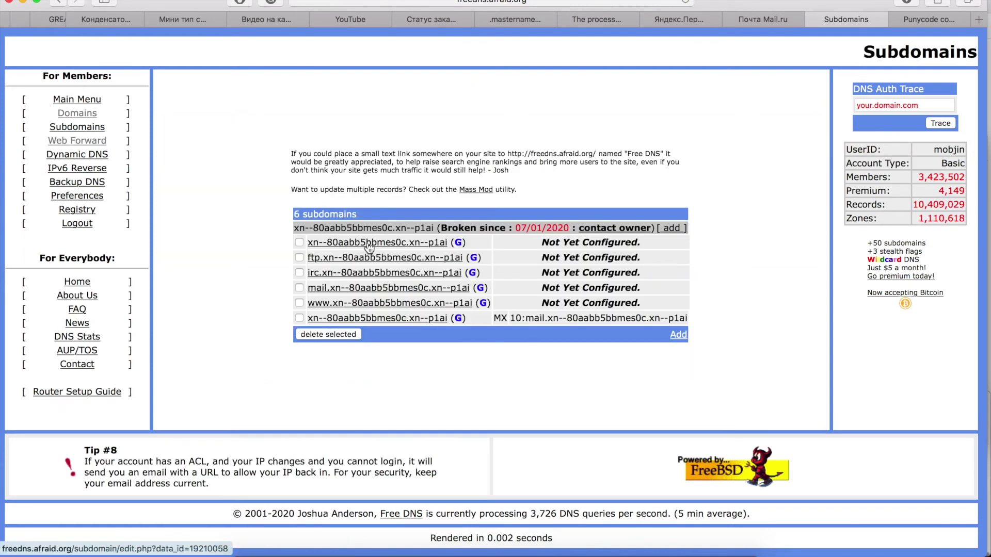
click(368, 244)
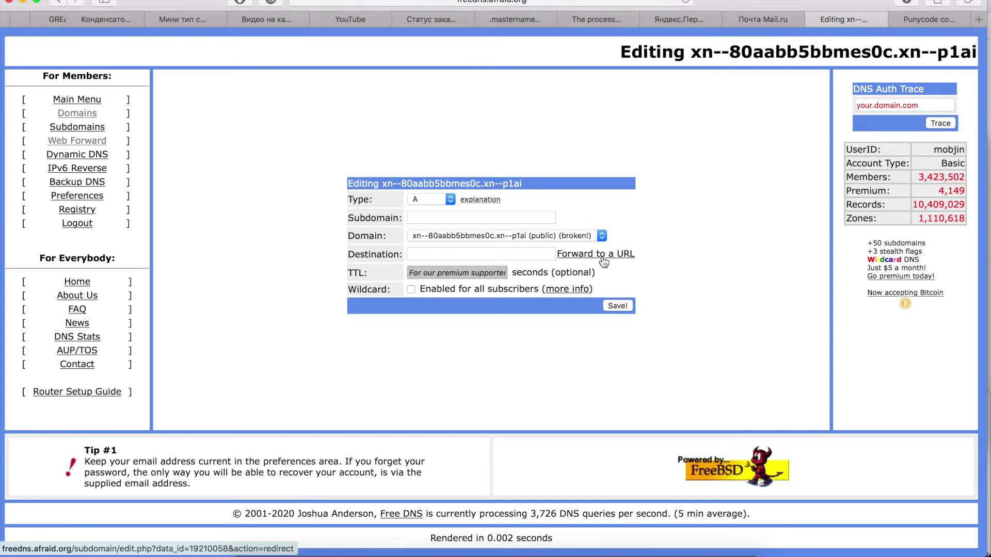
click(603, 262)
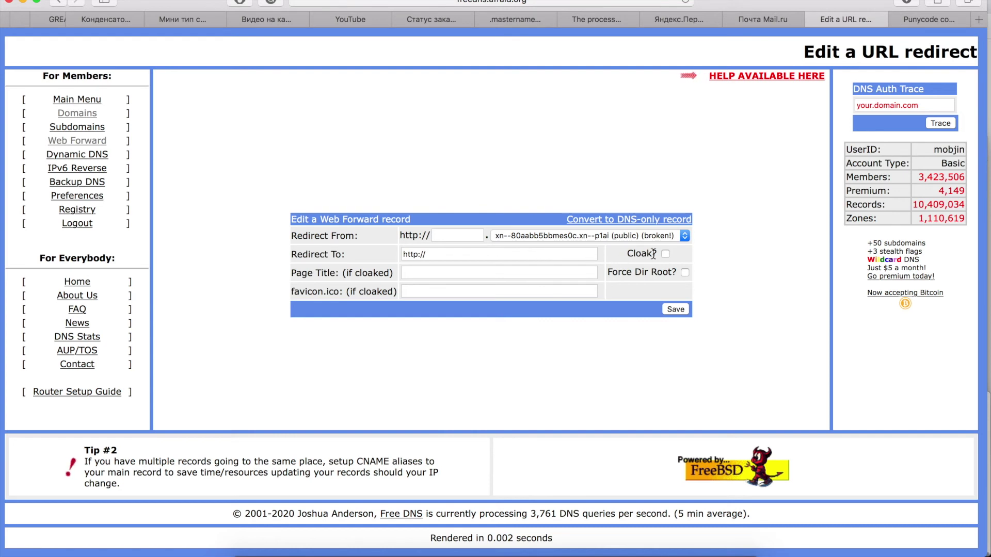
click(457, 258)
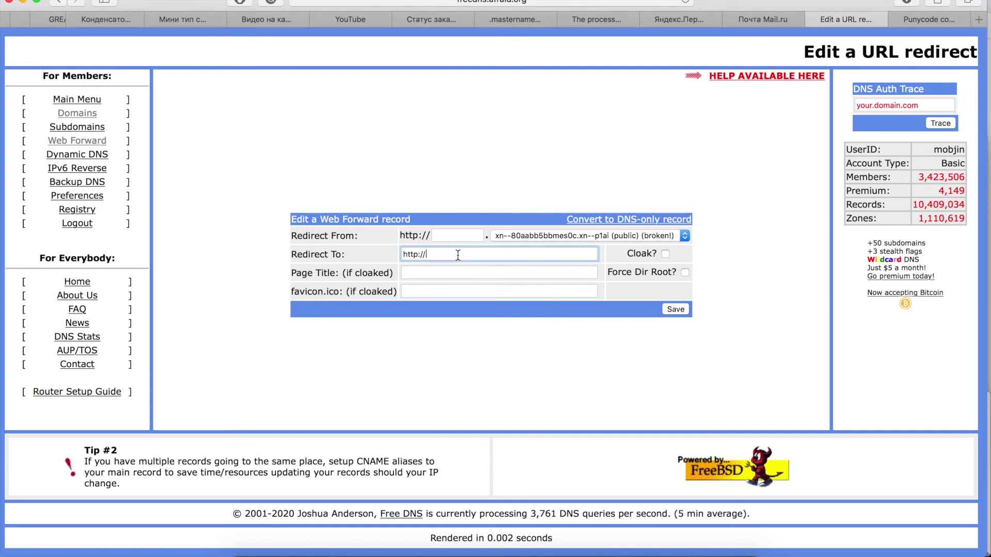